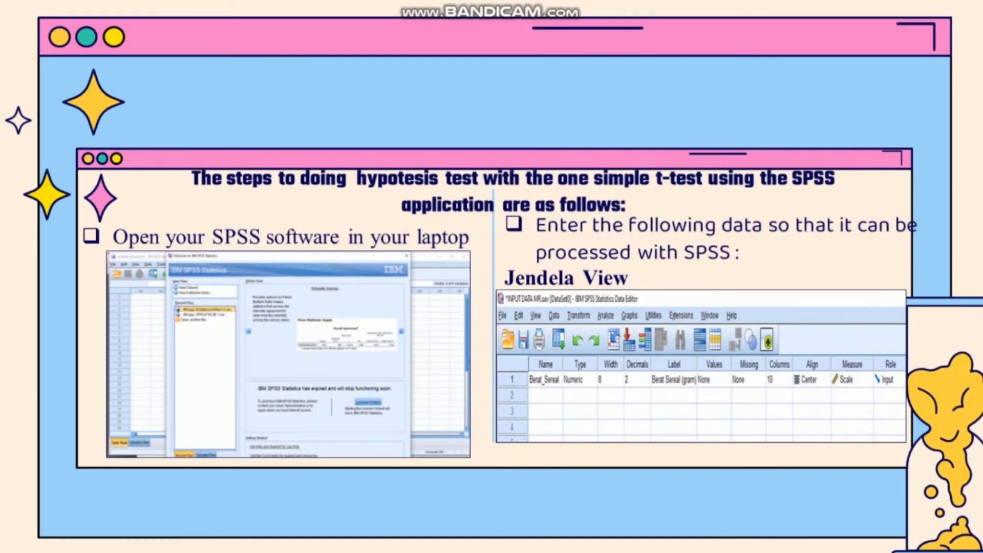
# End the slide show, minimize the presentation and switch to the SPSS Data Editor
pyautogui.press('Escape')
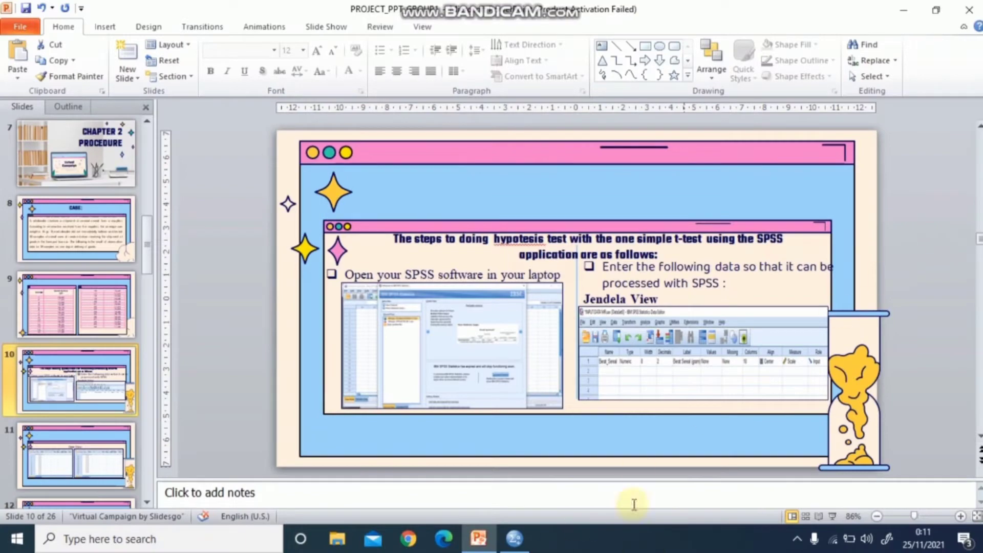
pyautogui.click(904, 10)
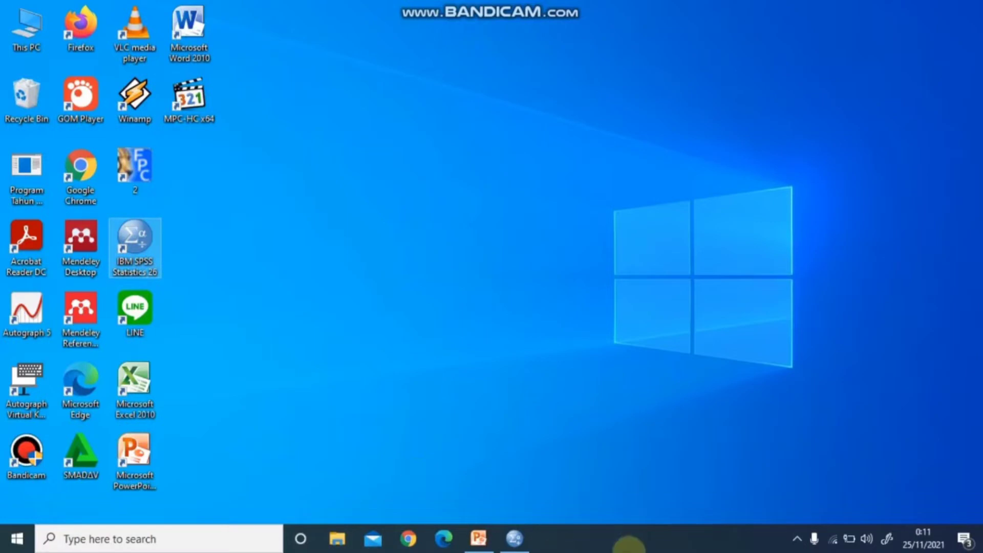
pyautogui.click(527, 546)
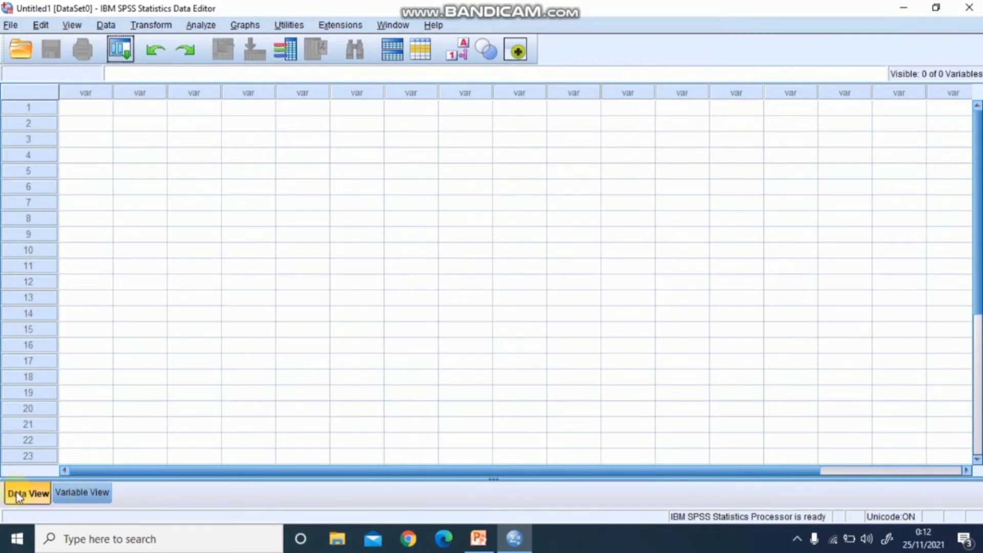
# Define a new numeric variable named bERAT_sEREAL in the first row of Variable View
pyautogui.click(85, 490)
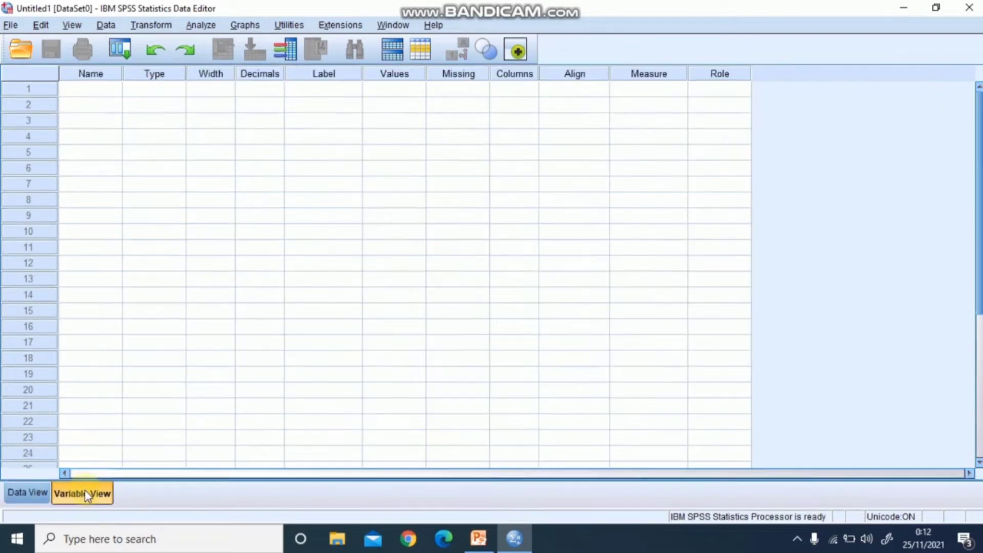
pyautogui.click(87, 91)
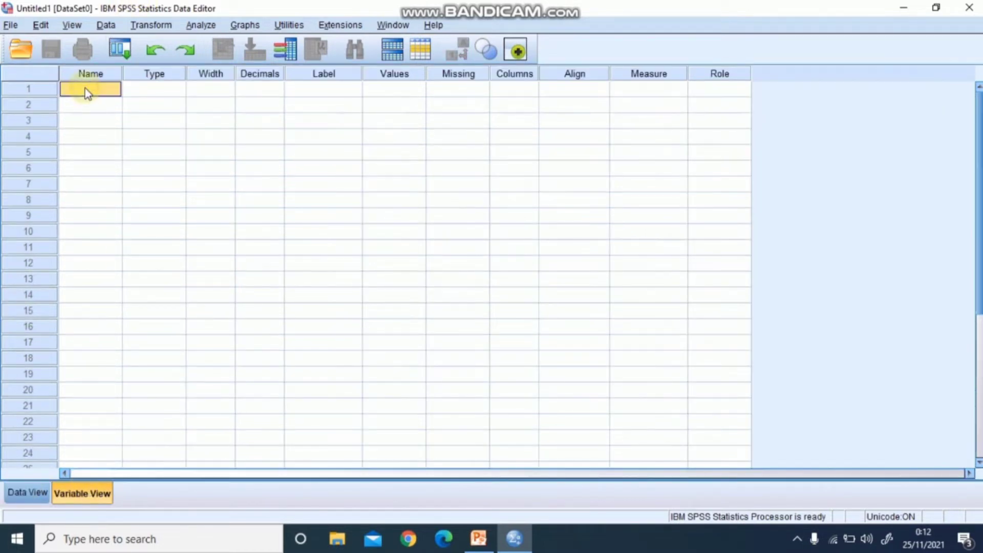
pyautogui.write('b')
pyautogui.write('ERAT')
pyautogui.write('_s')
pyautogui.write('EREAL')
pyautogui.click(159, 88)
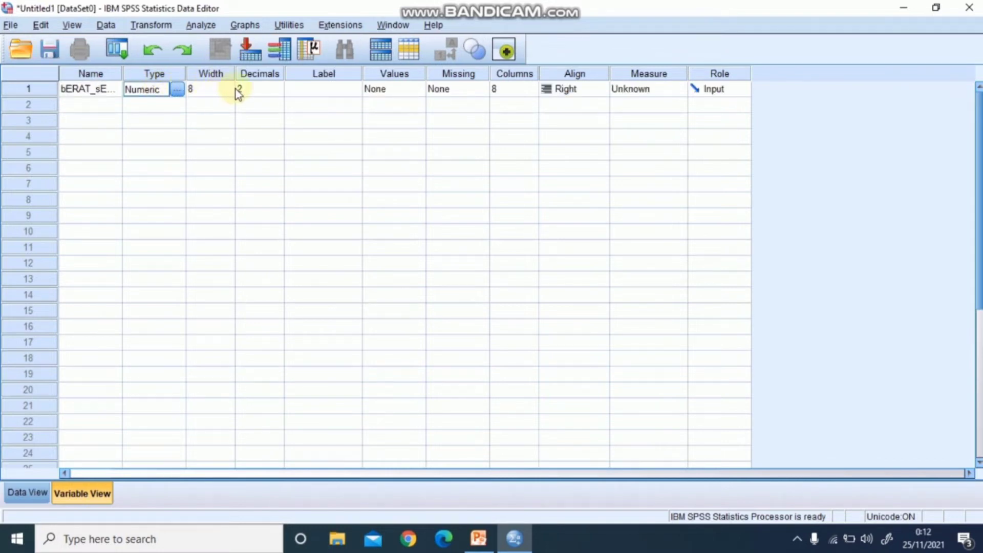
# Give the bERAT_sEREAL variable the label Berat_Sereal(gr)
pyautogui.click(315, 91)
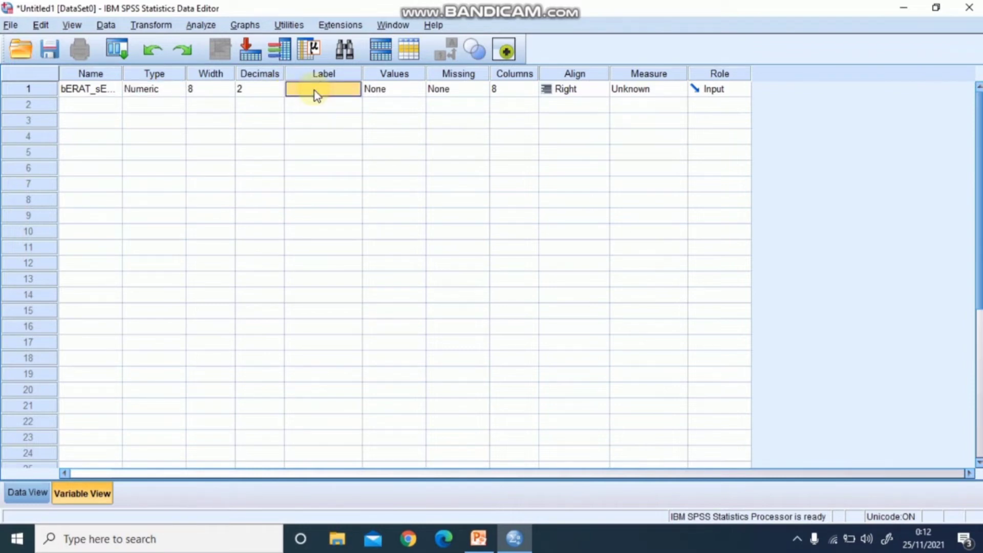
pyautogui.write('B')
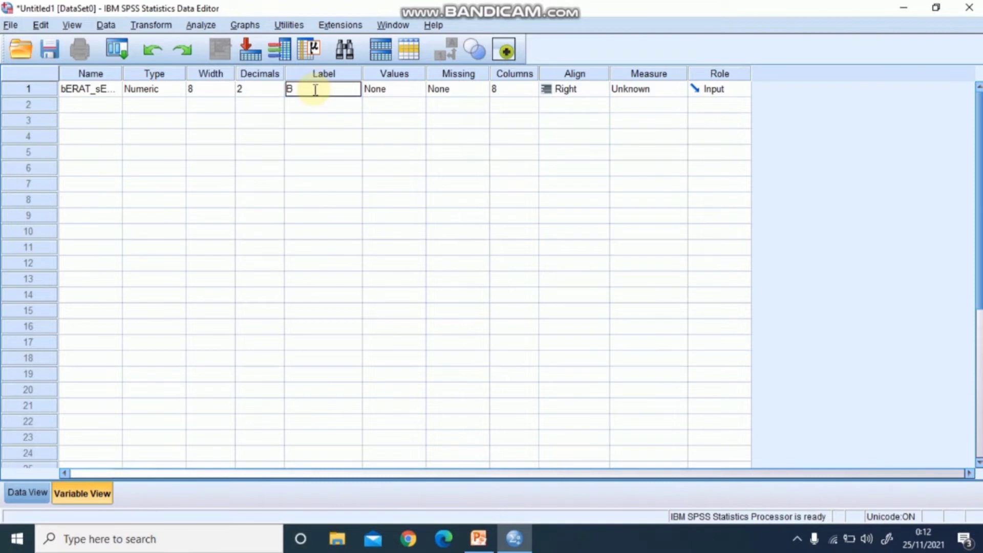
pyautogui.write('erat_ Sereal(gr)')
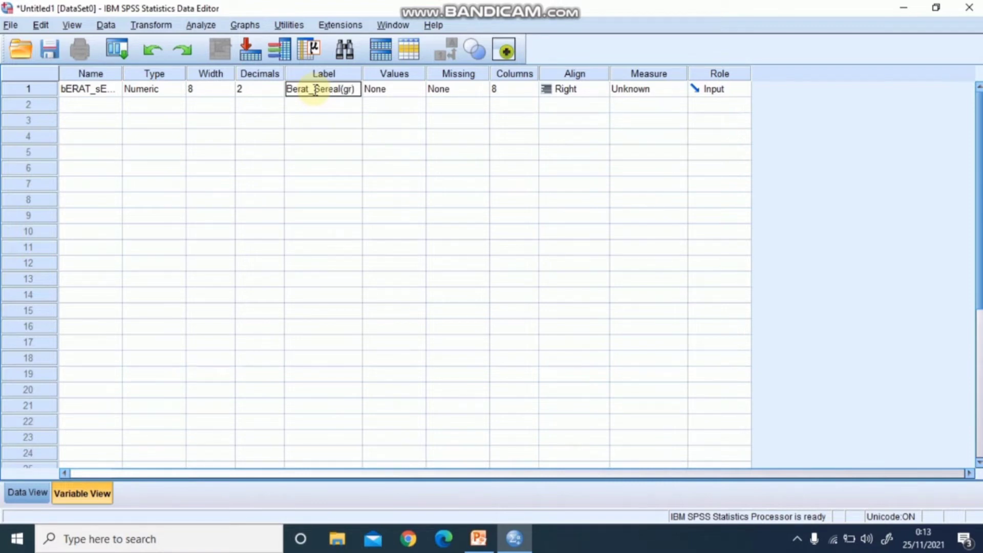
# Set the variable's measure to Scale and its role to Input
pyautogui.click(642, 91)
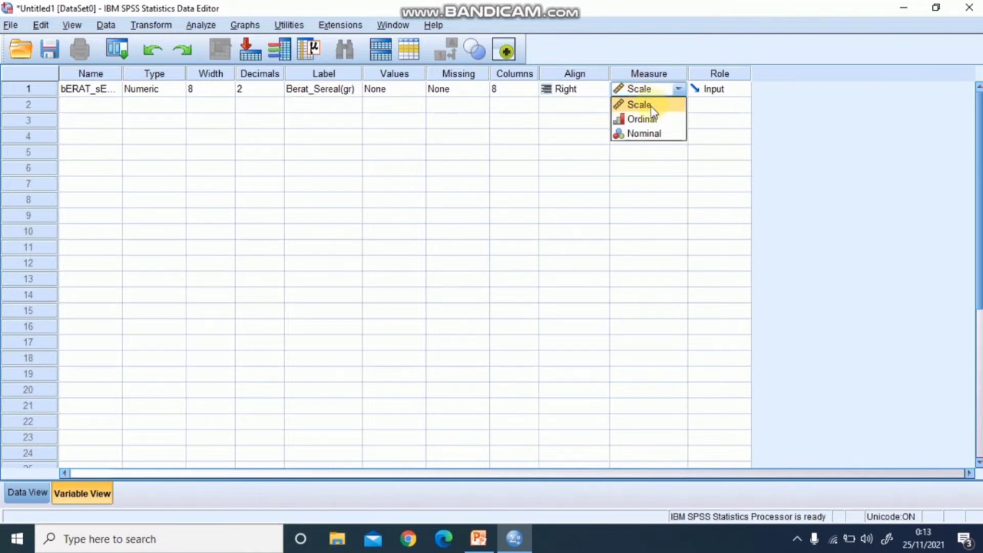
pyautogui.click(650, 105)
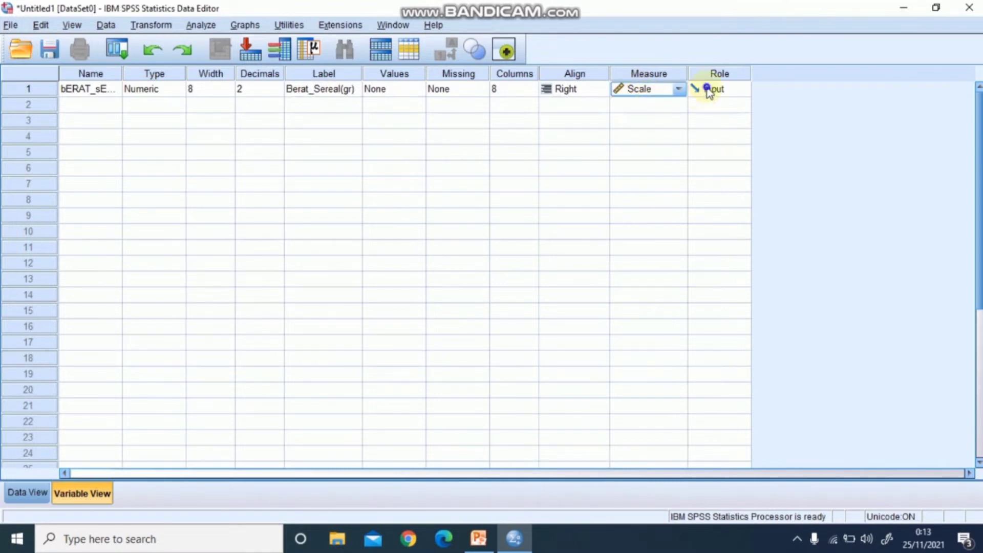
pyautogui.click(708, 91)
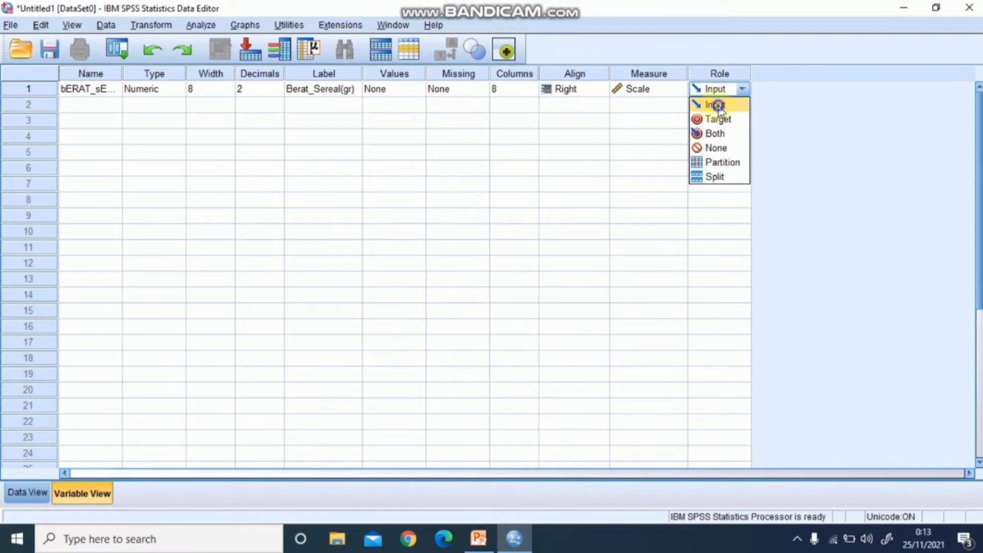
pyautogui.click(717, 106)
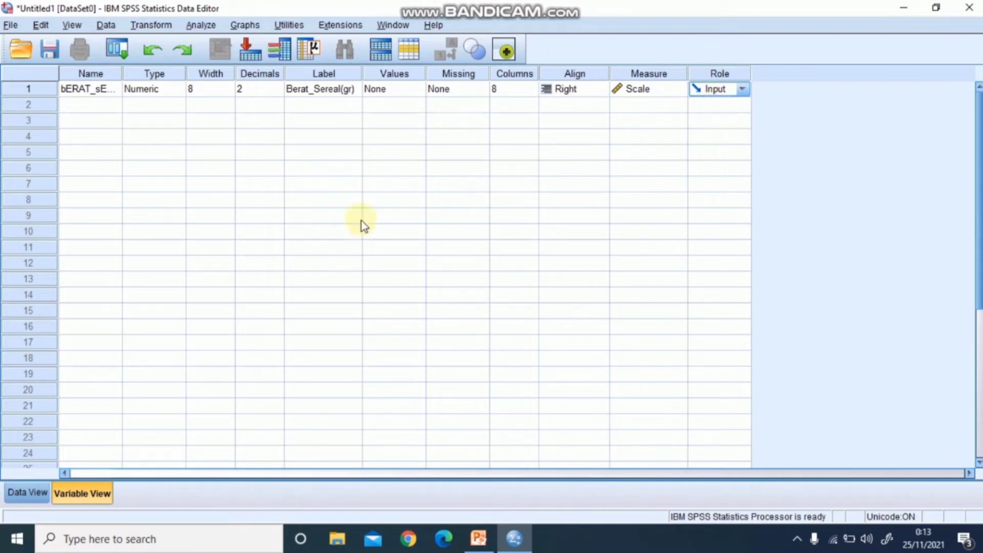
# In Data View, widen the bERAT_sEREAL column until its name fits on one line and select its first cell
pyautogui.click(26, 493)
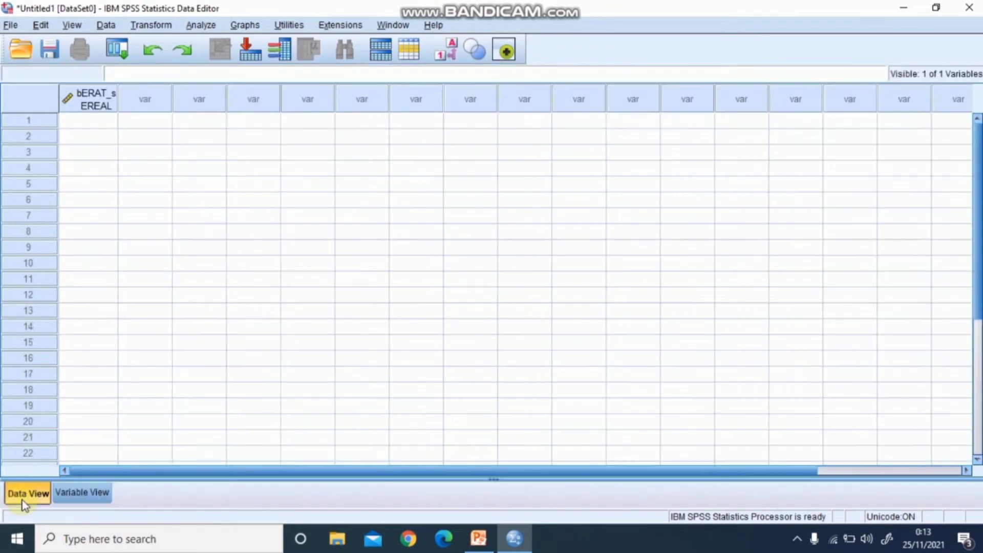
pyautogui.moveTo(119, 102); pyautogui.dragTo(151, 104)
pyautogui.click(103, 106)
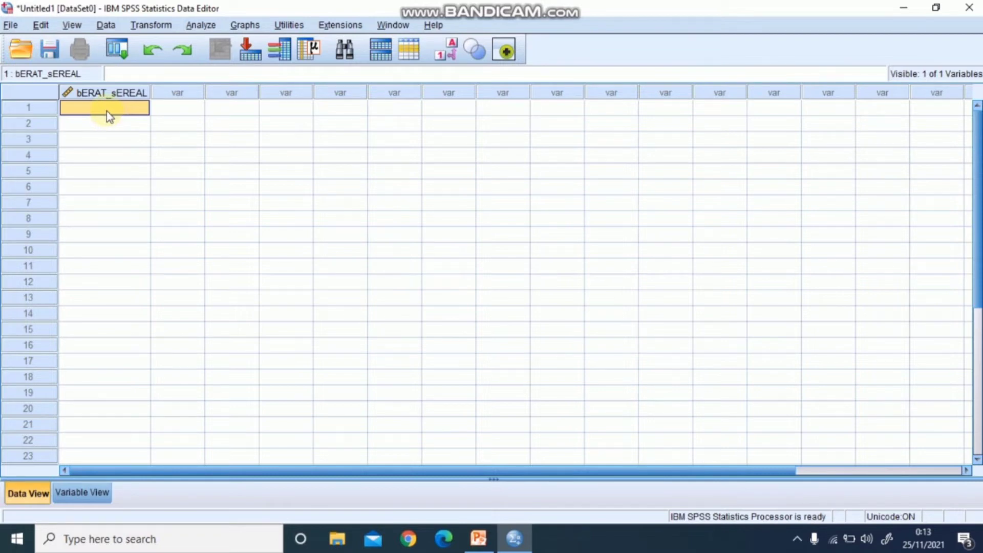
# Open the existing data file INPUT DATA MR.sav from the EXP STATISTICS folder
pyautogui.click(11, 25)
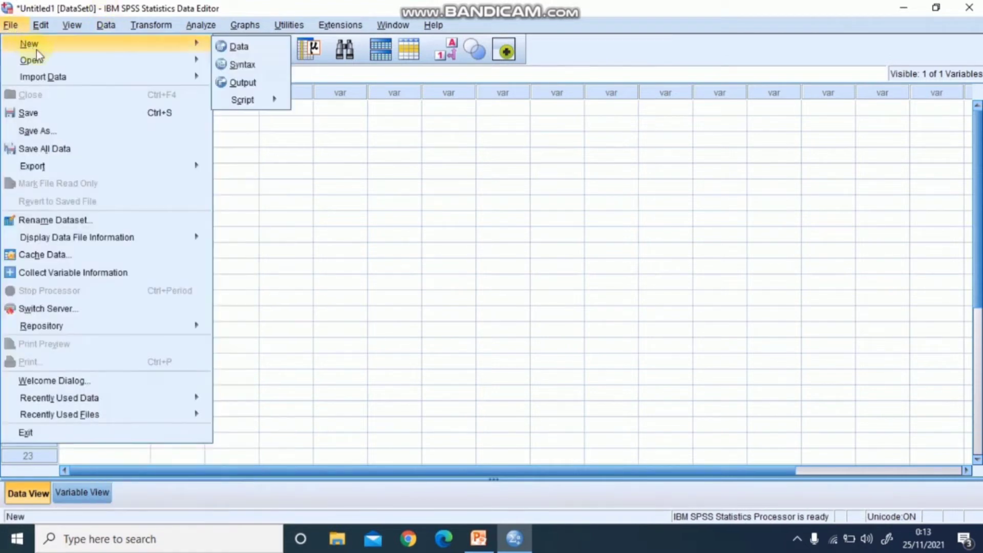
pyautogui.moveTo(66, 60)
pyautogui.click(226, 66)
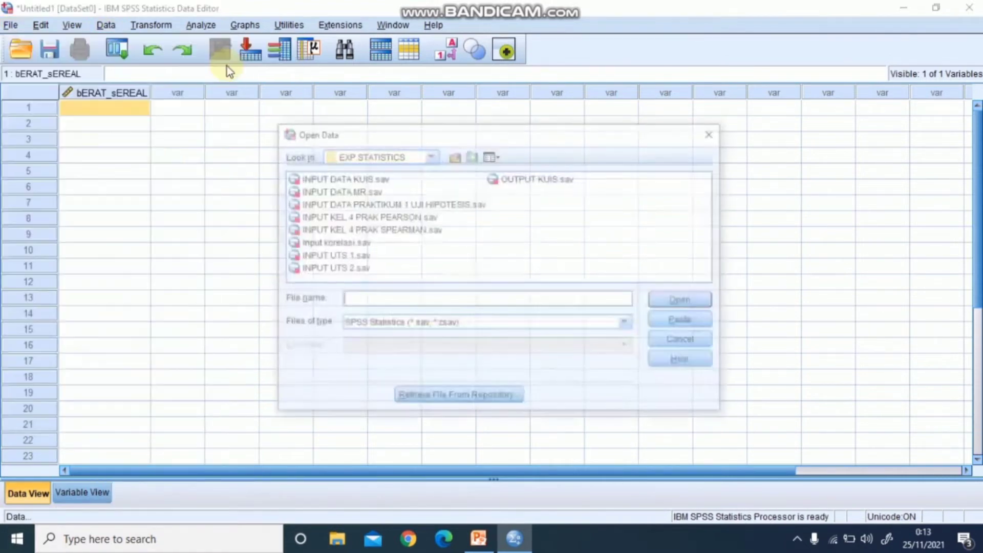
pyautogui.doubleClick(357, 192)
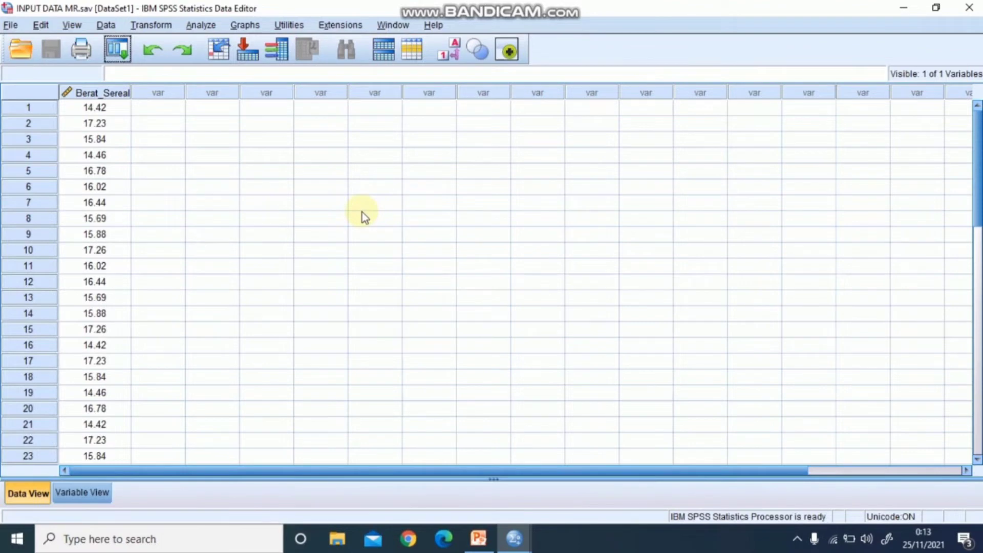
# Set up a One-Sample T Test with Berat Sereal (gram) as the test variable and a test value of 16
pyautogui.click(202, 25)
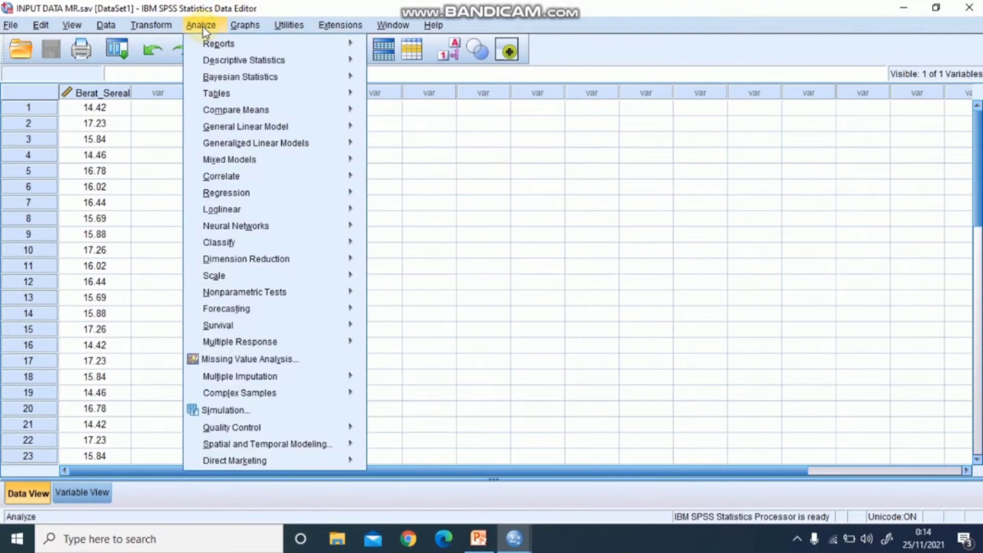
pyautogui.moveTo(222, 113)
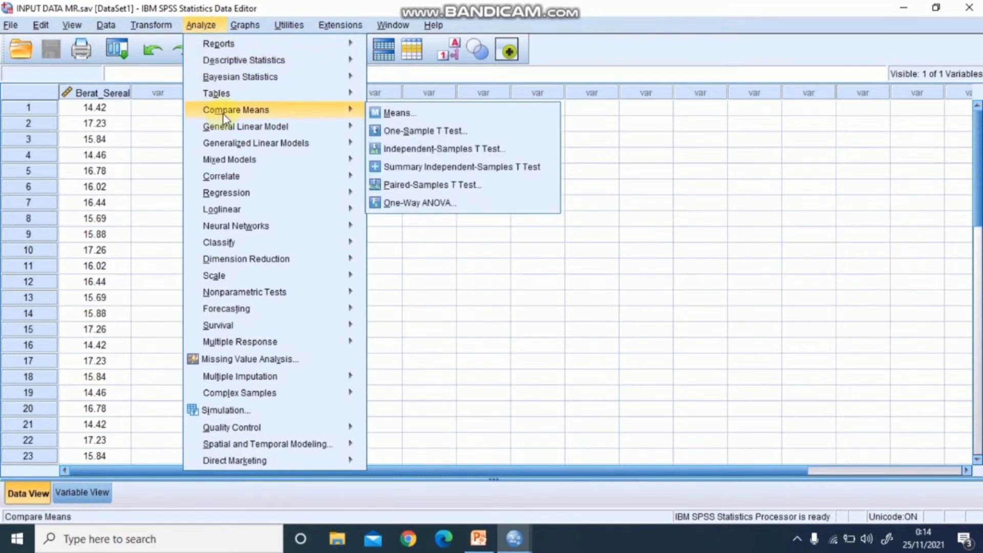
pyautogui.click(391, 131)
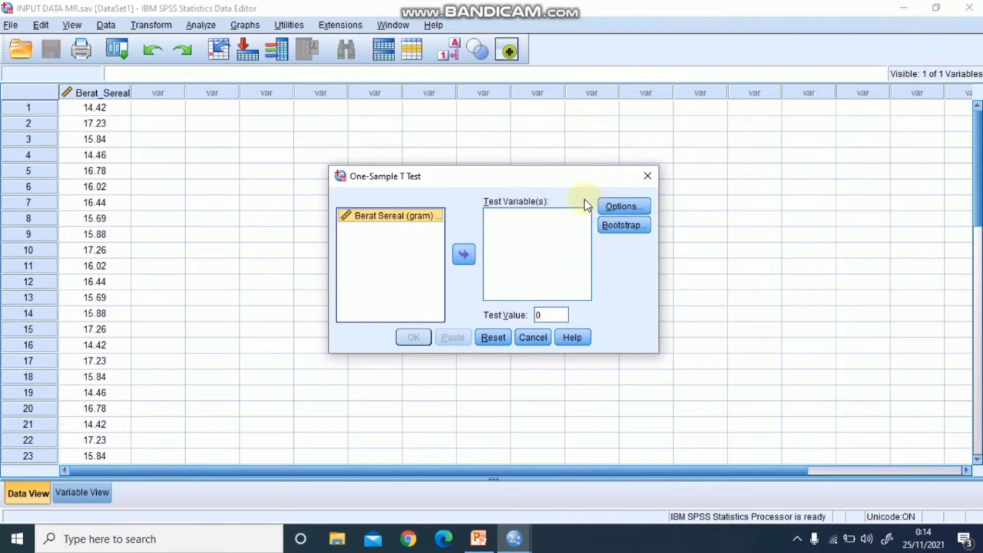
pyautogui.click(464, 259)
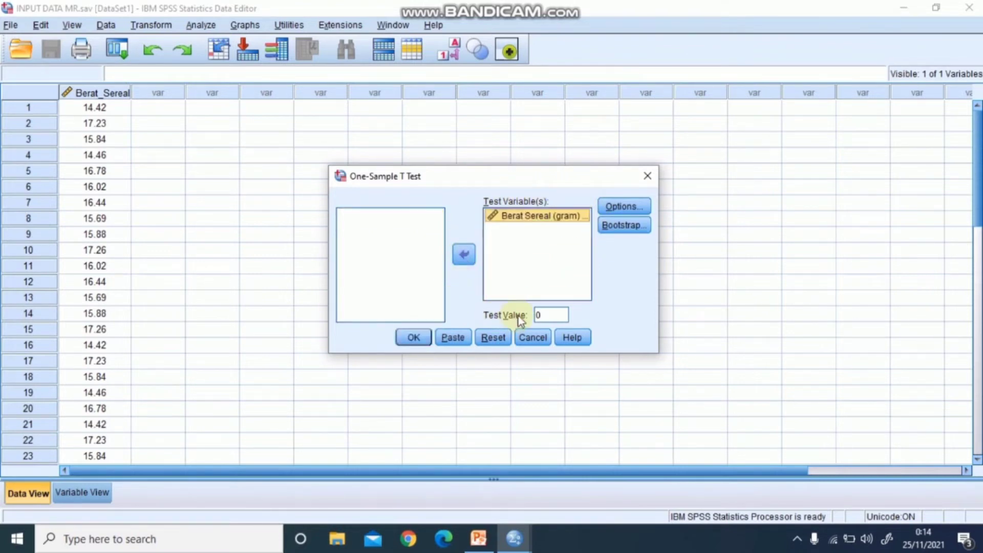
pyautogui.doubleClick(547, 316)
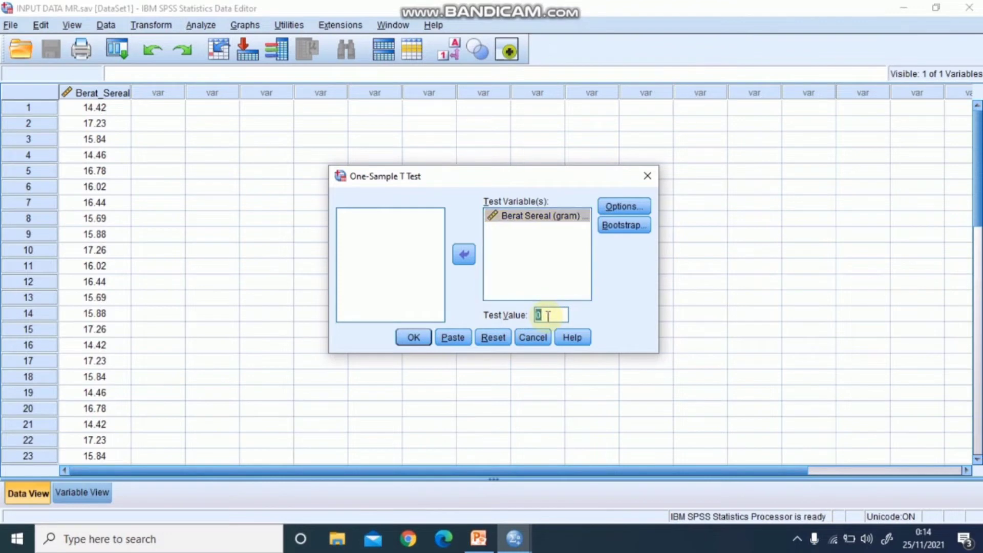
pyautogui.write('16')
# Keep the confidence interval at 95% in the test options and run the One-Sample T Test
pyautogui.click(612, 209)
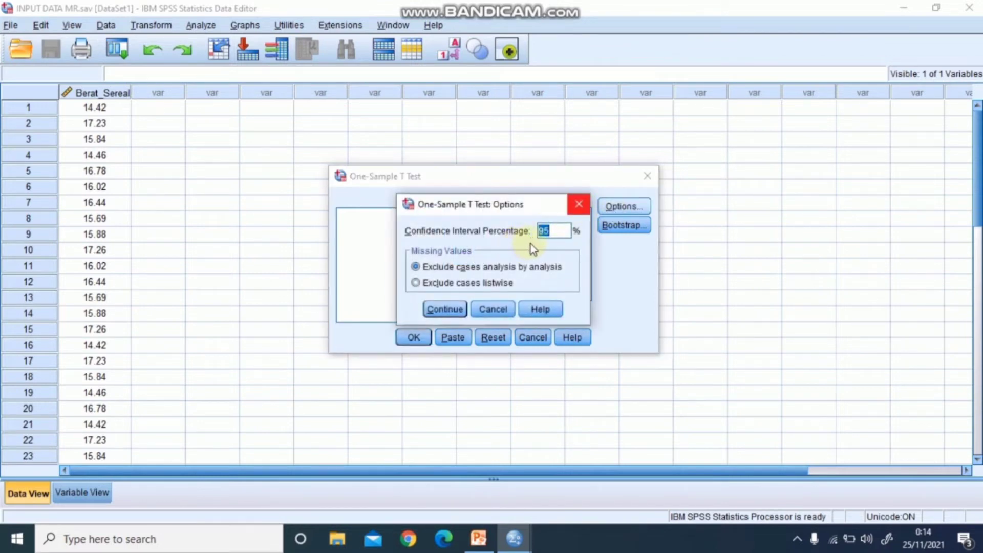
pyautogui.click(552, 228)
pyautogui.click(444, 309)
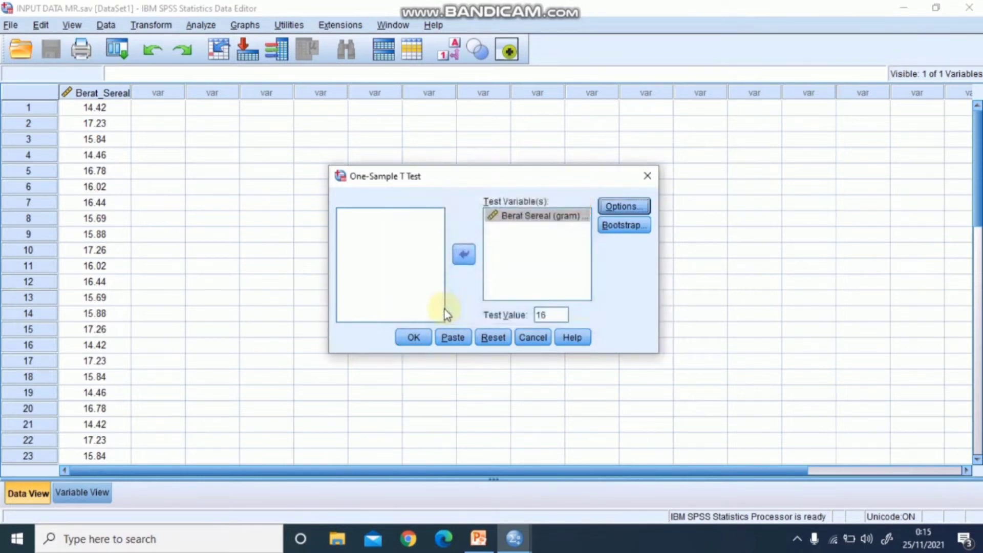
pyautogui.click(416, 337)
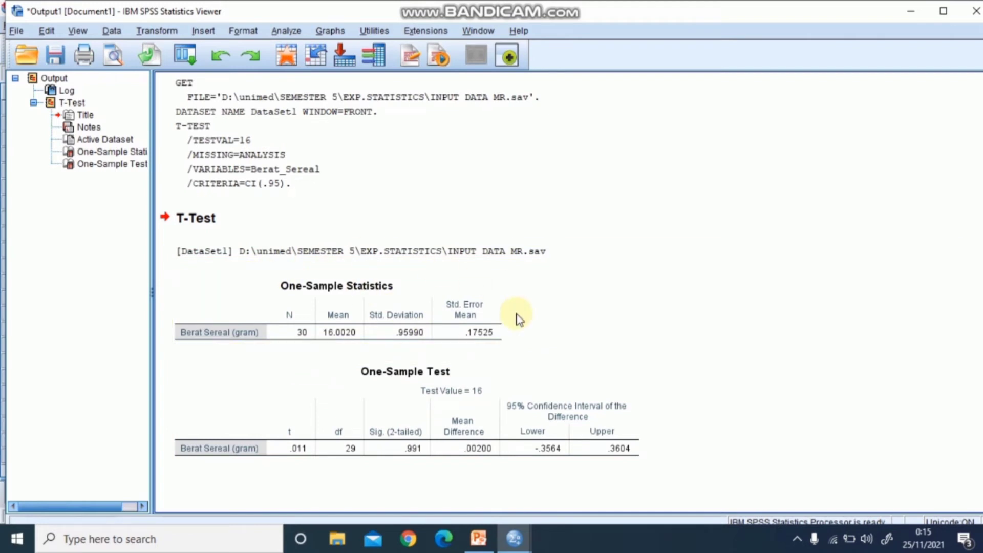
# Examine the One-Sample Statistics and One-Sample Test tables in the output
pyautogui.click(340, 296)
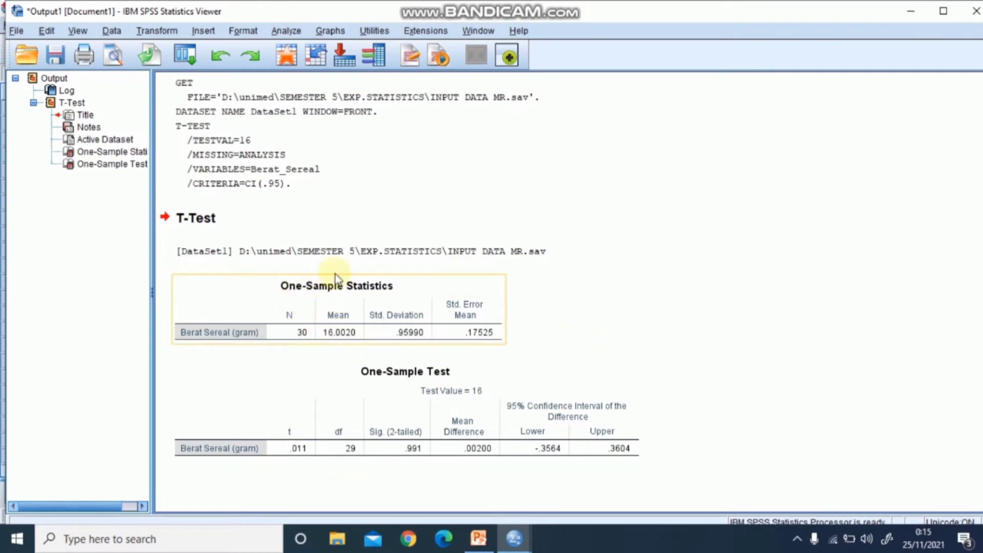
pyautogui.click(402, 374)
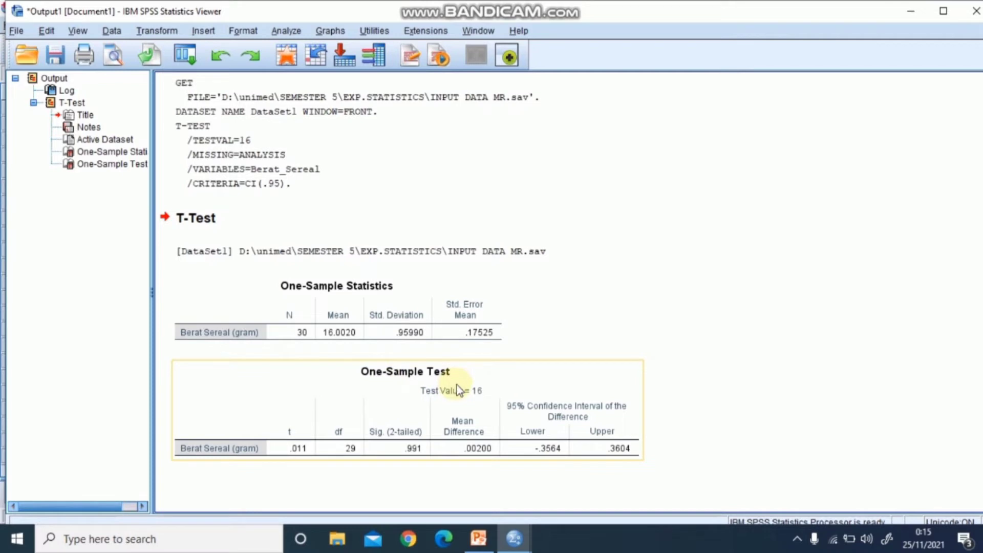
pyautogui.click(639, 470)
pyautogui.click(864, 88)
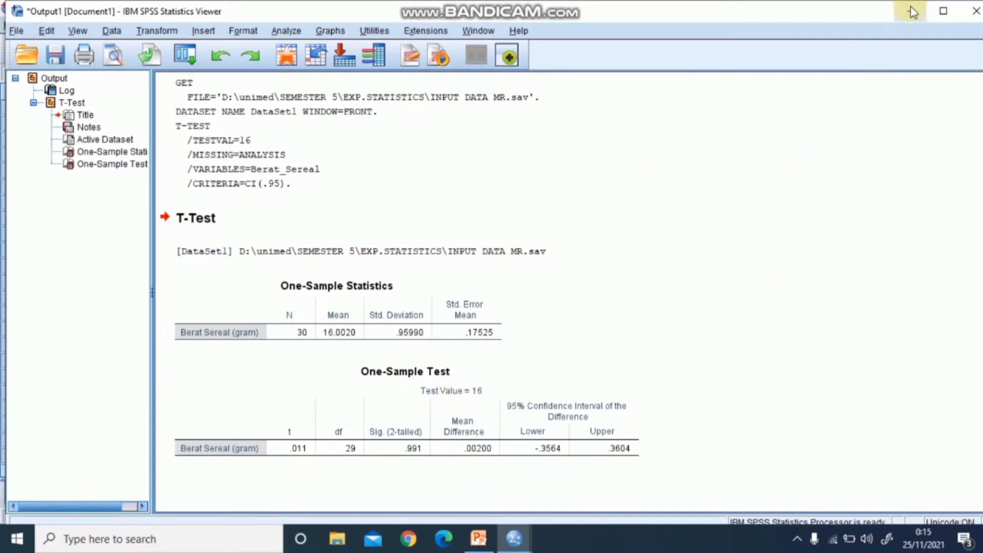
# Switch to the PowerPoint slide show and advance past the case description to the OUTPUT SPSS slide
pyautogui.click(478, 538)
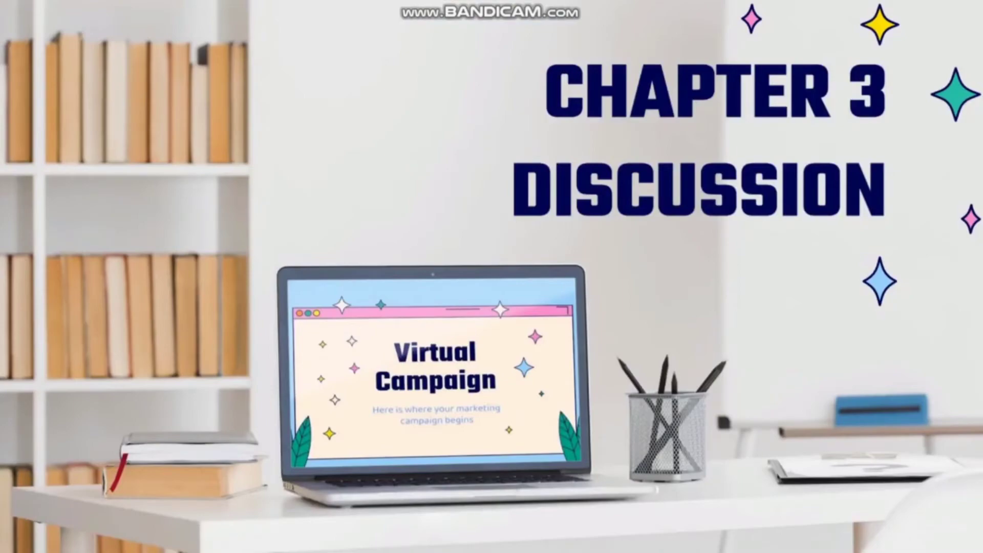
pyautogui.press('Right')
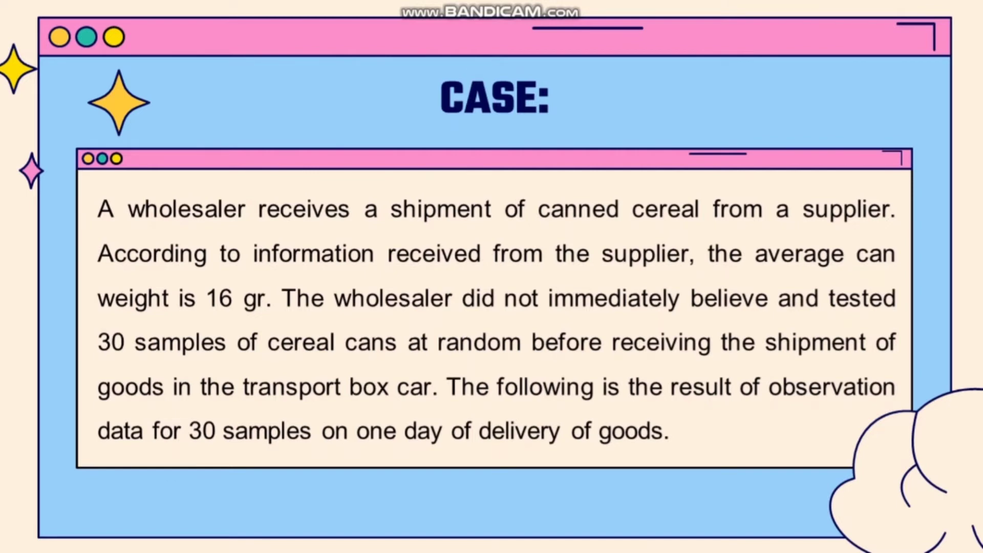
pyautogui.press('Right')
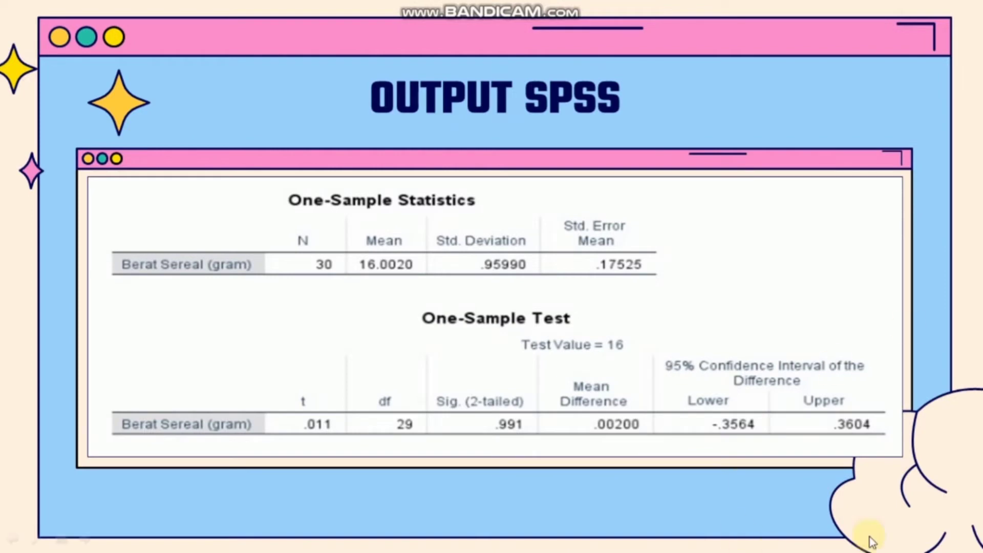